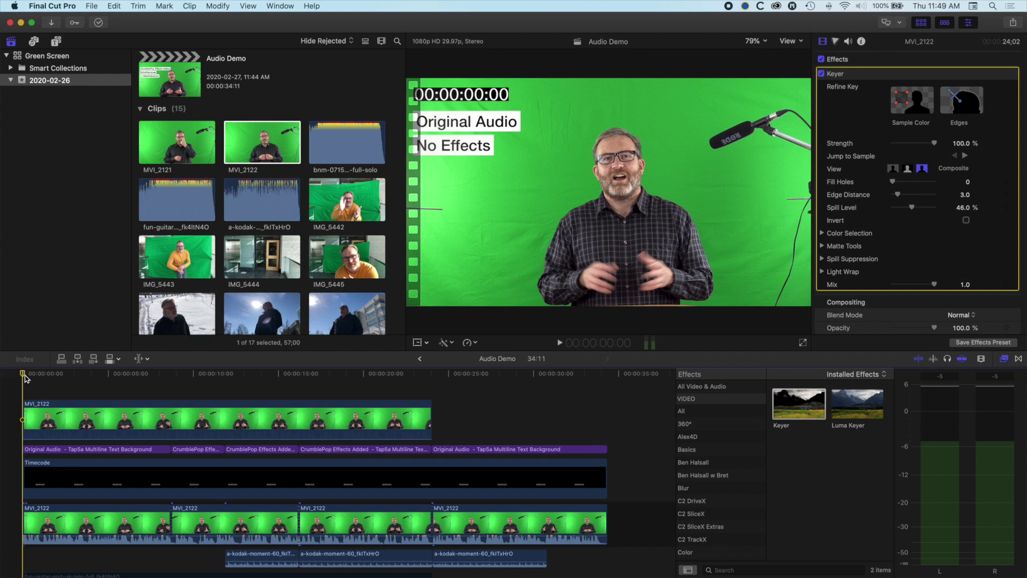
Scrub and play through the interview to compare the original and EchoRemover audio sections.
drag(25, 379, 114, 378)
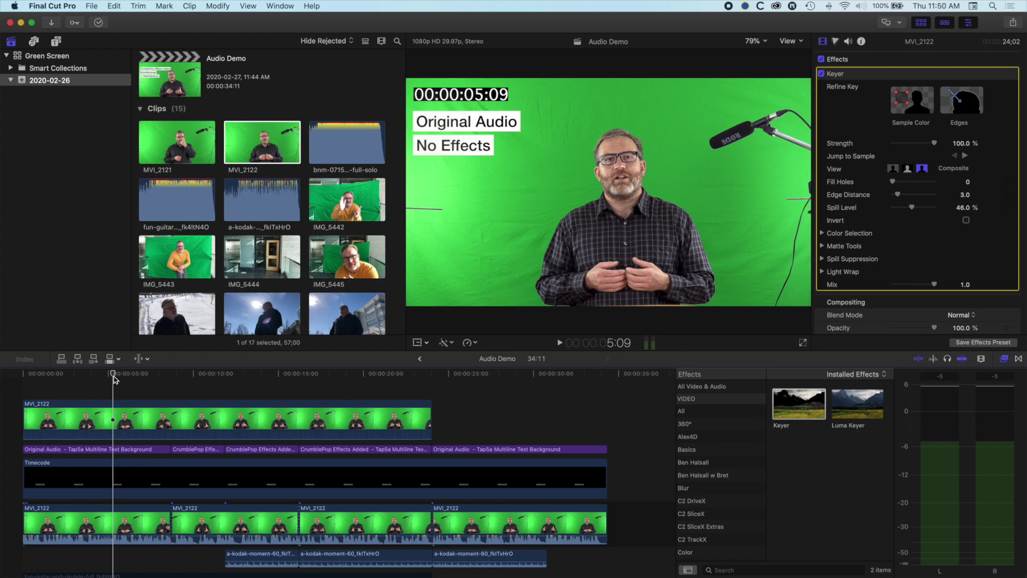
drag(114, 379, 194, 376)
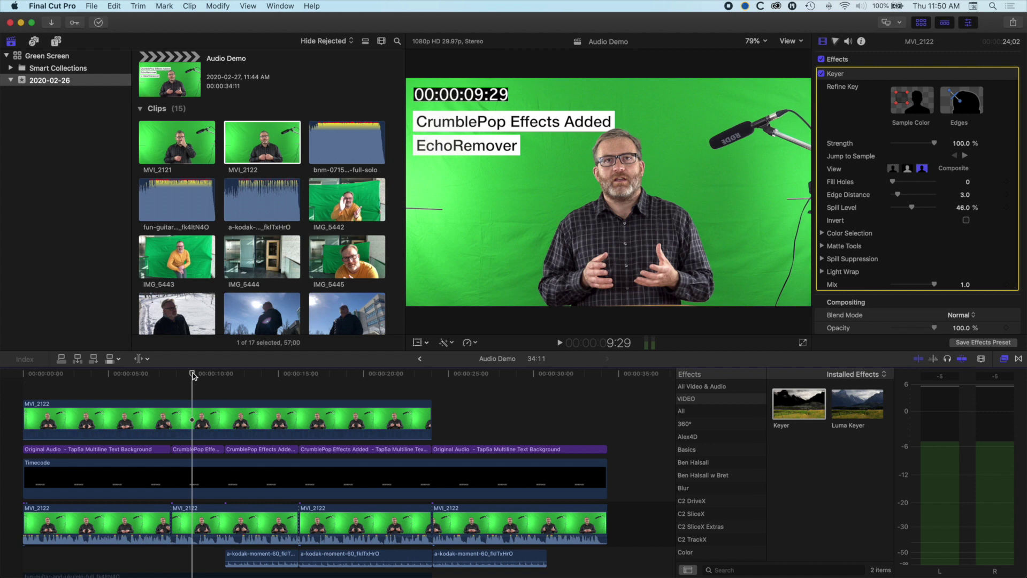
drag(194, 377, 351, 376)
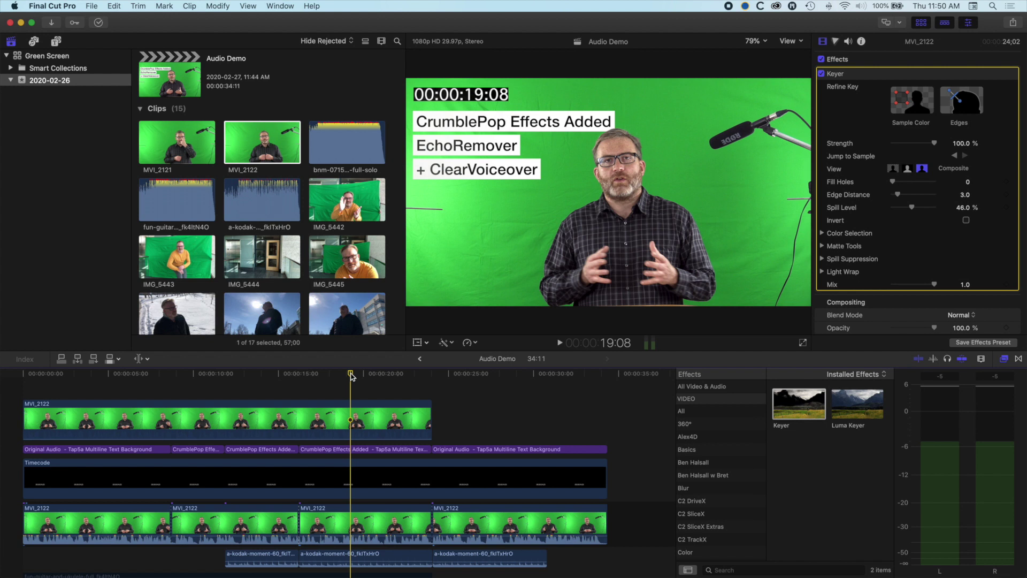
drag(351, 376, 381, 376)
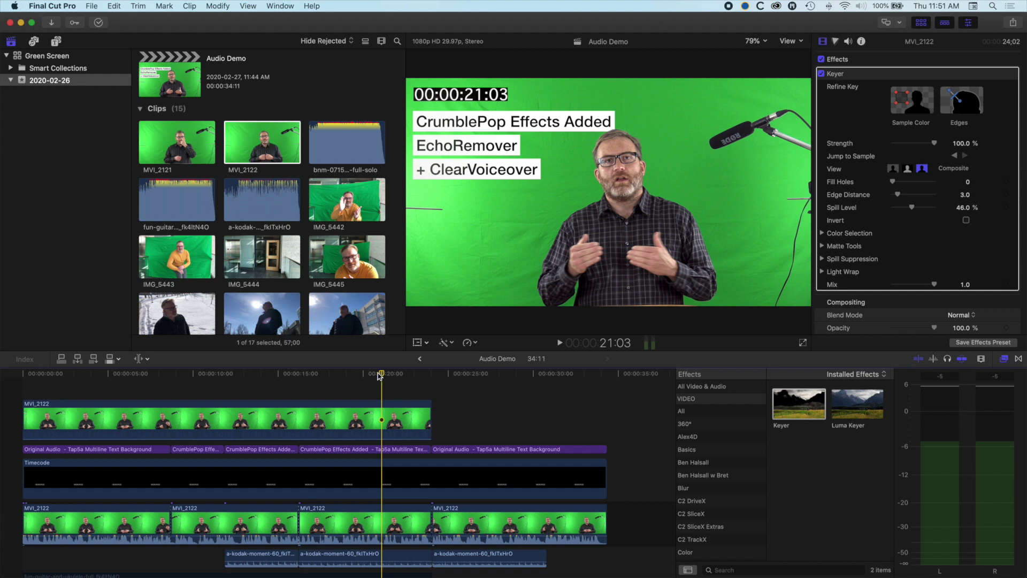
click(73, 376)
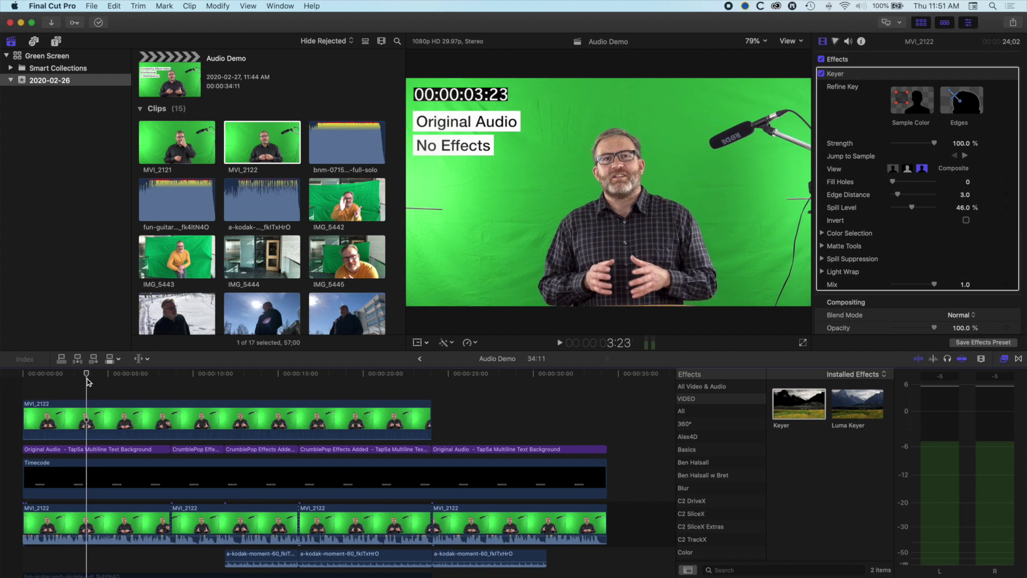
key(space)
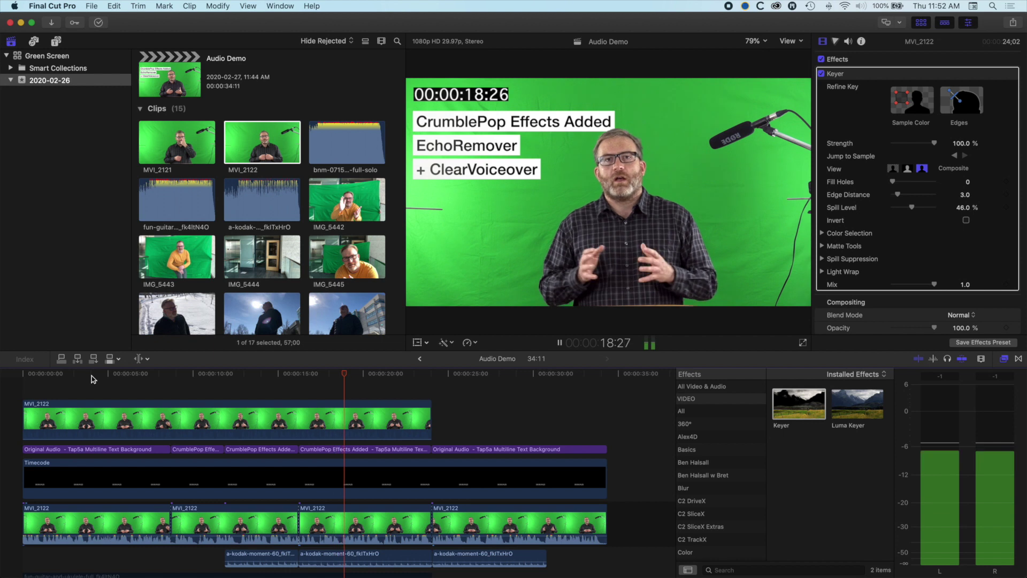
key(space)
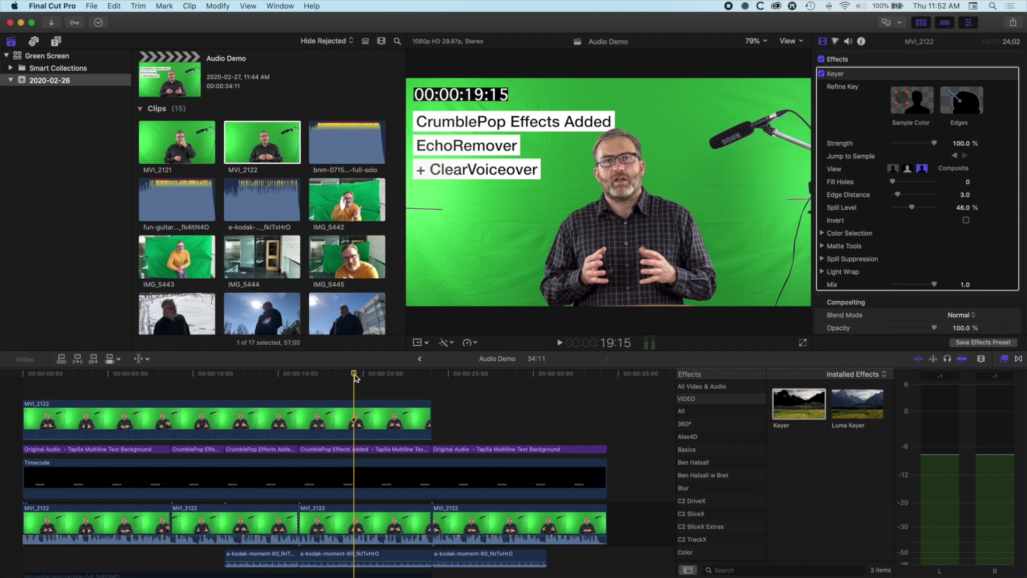
Create a new project named 'Audio Demo v02'.
click(91, 6)
mouse_move(98, 24)
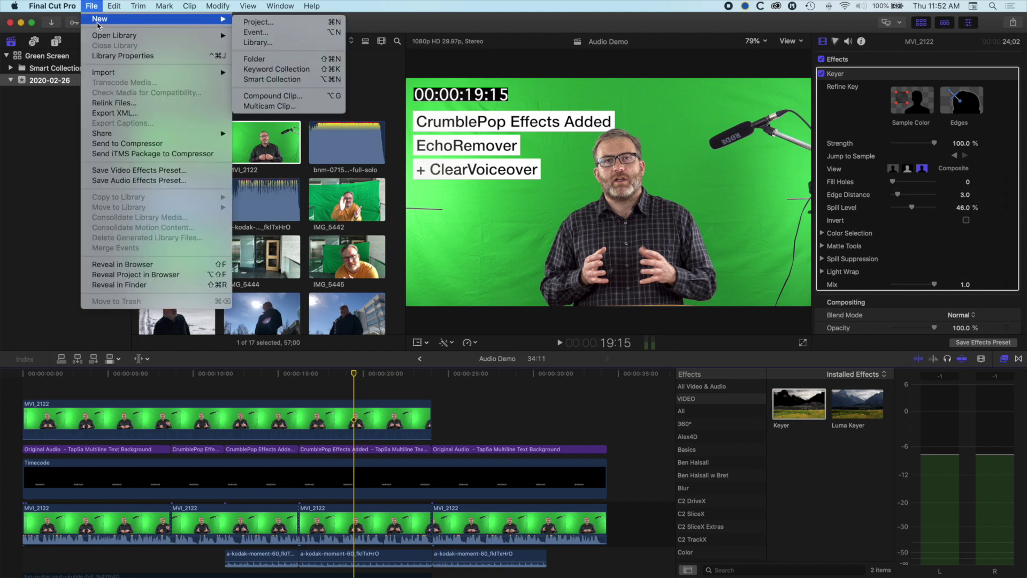
click(253, 24)
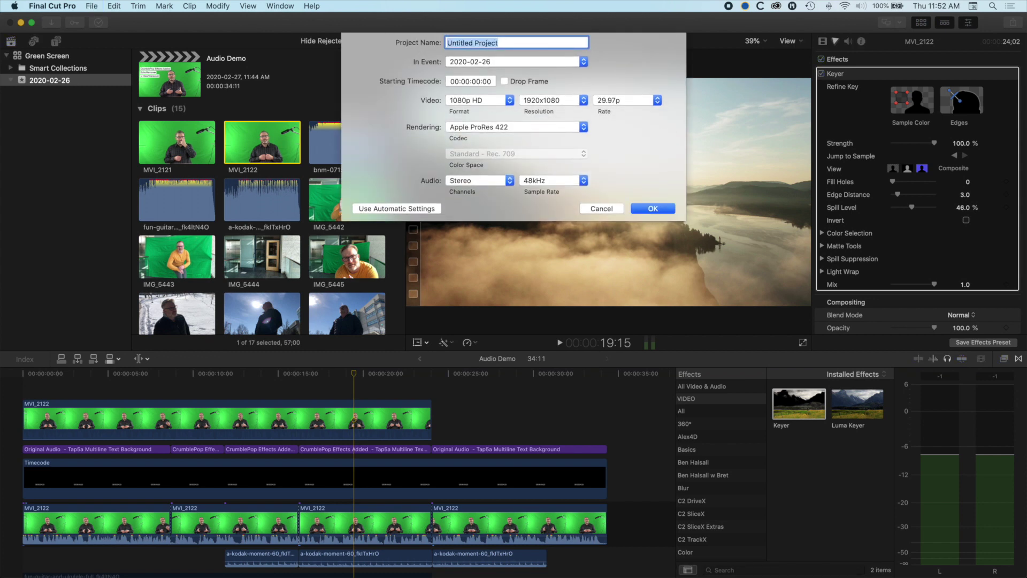
text(Audio Demo v02)
key(Return)
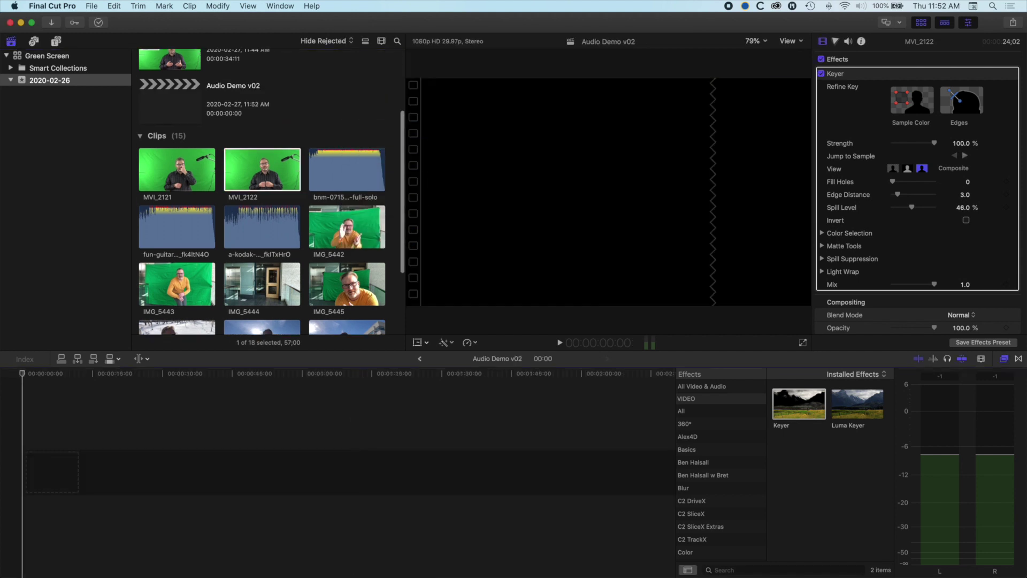
Add the MVI_2122 clip to the timeline and trim its start and end to 34:18.
drag(264, 178, 24, 473)
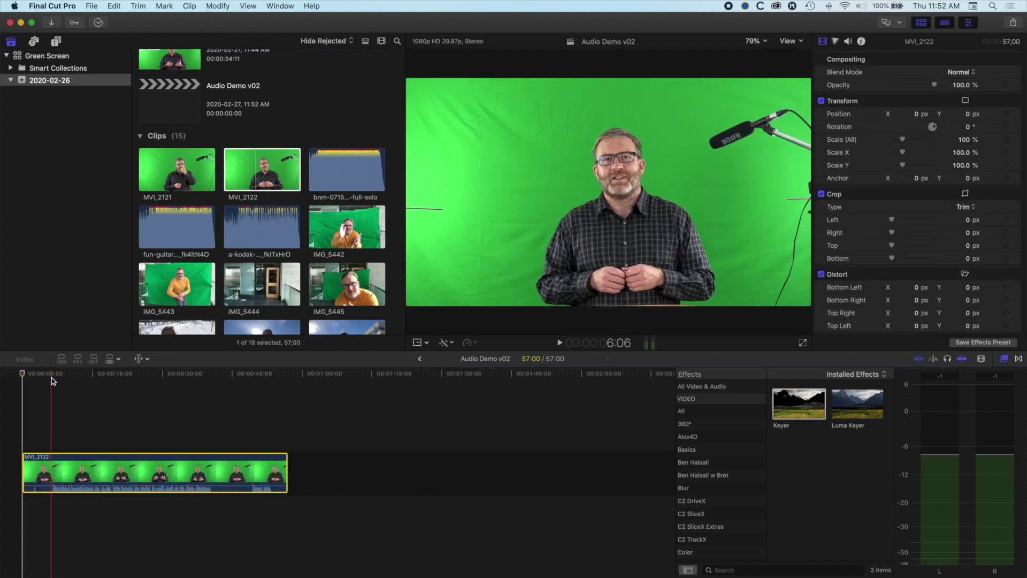
key(alt+bracketleft)
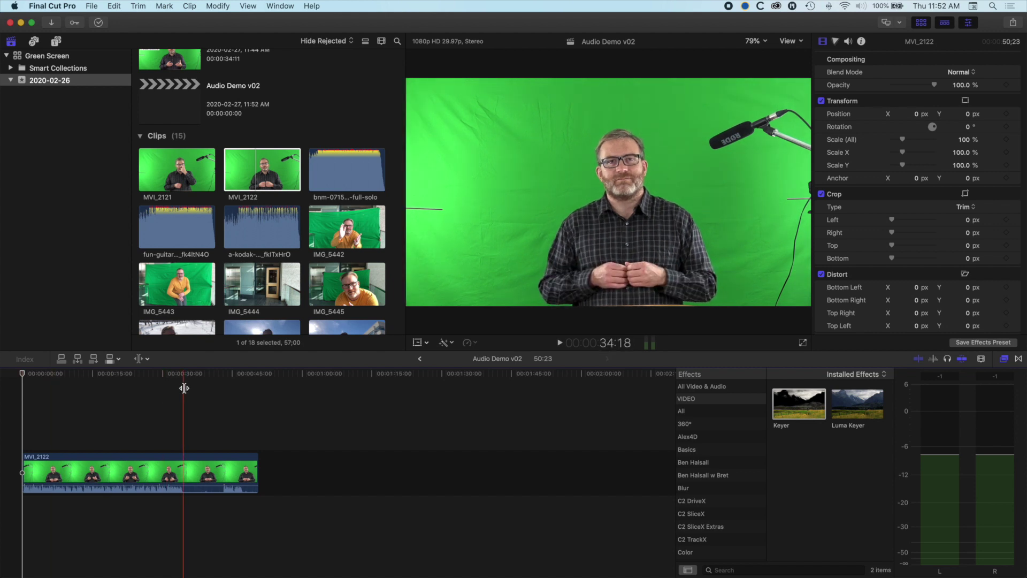
key(alt+bracketright)
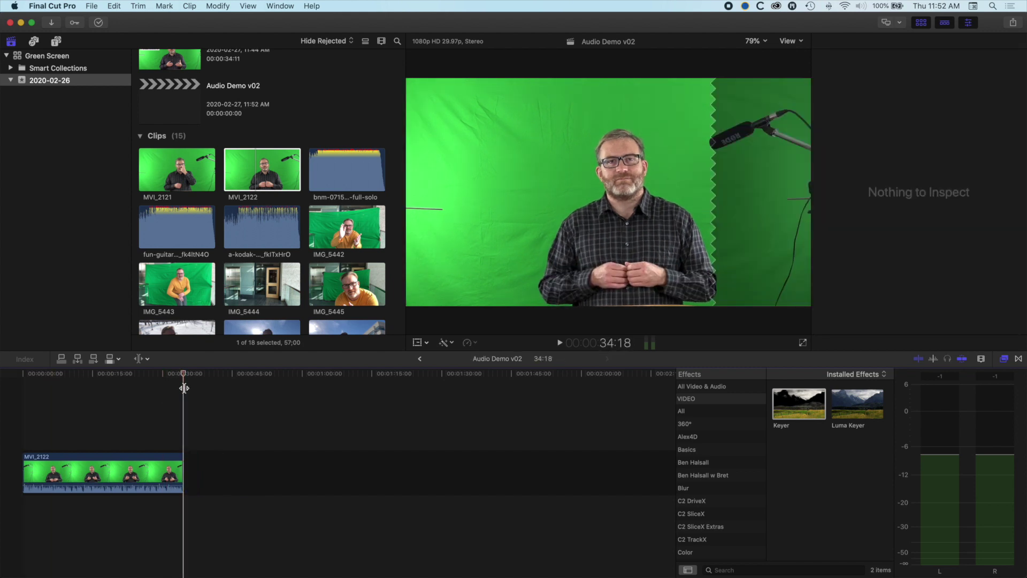
Change MVI_2122's audio from Stereo to Dual Mono, uncheck Dialogue-2, and play from the start.
click(106, 469)
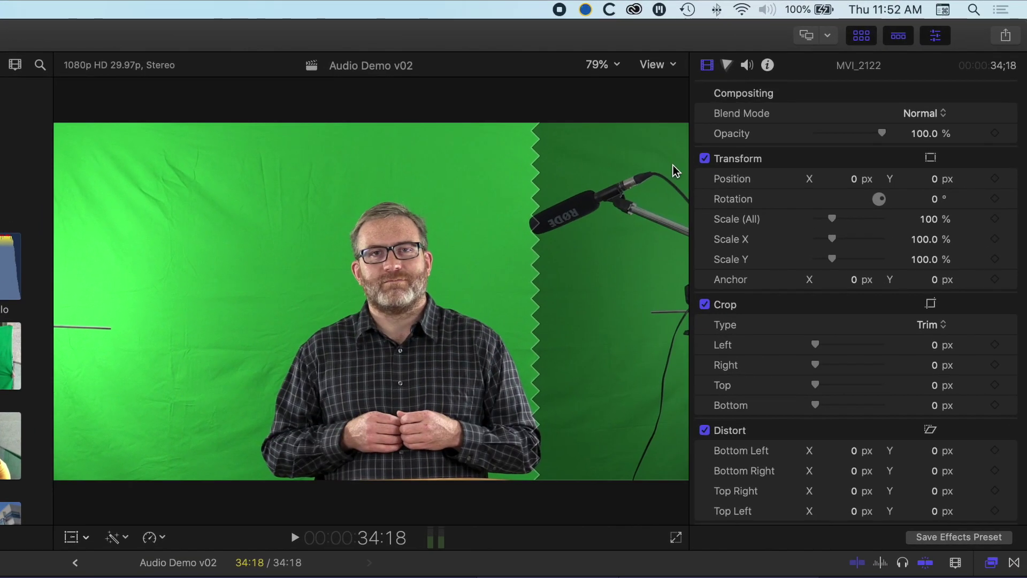
click(747, 65)
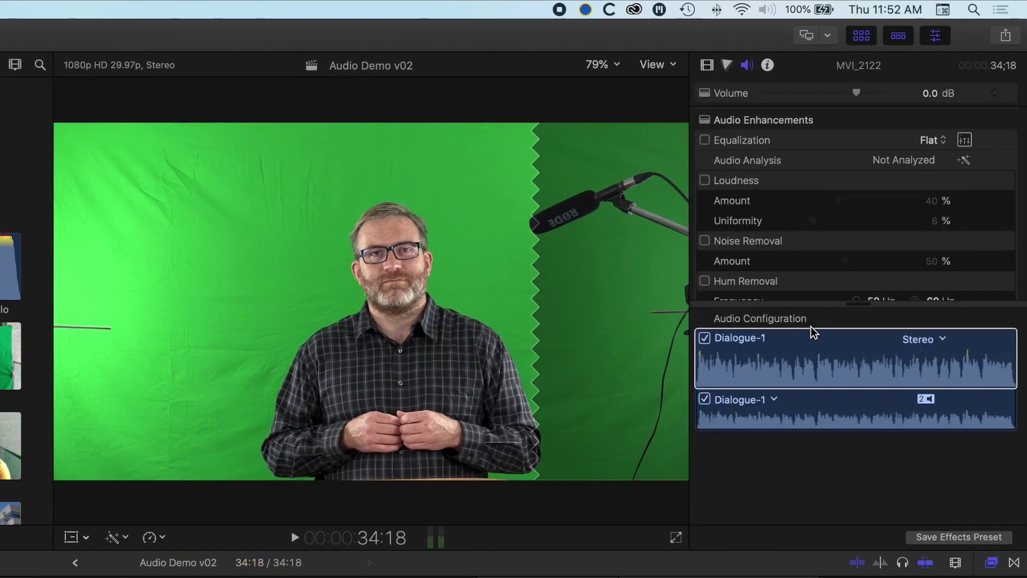
click(934, 340)
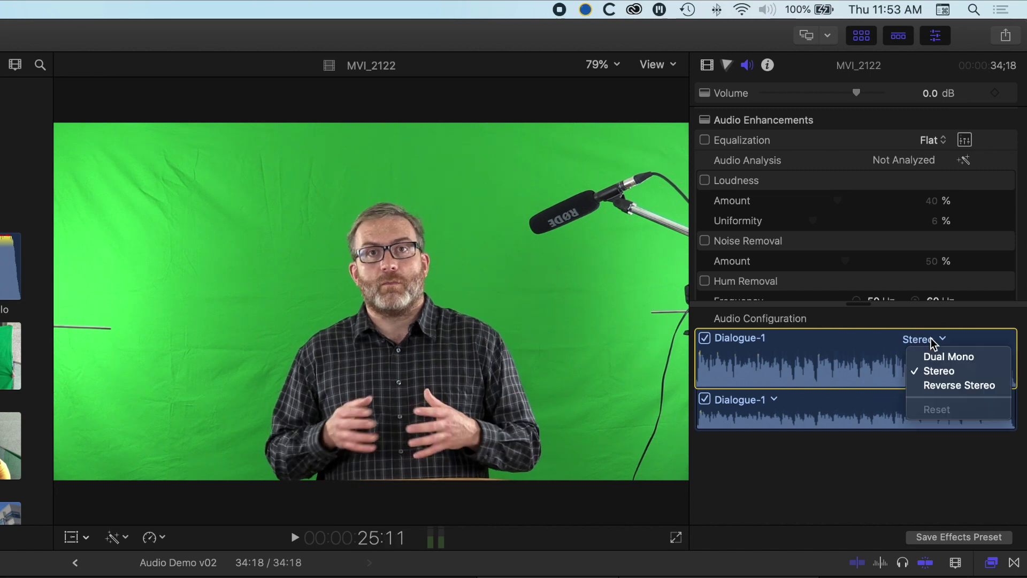
click(951, 358)
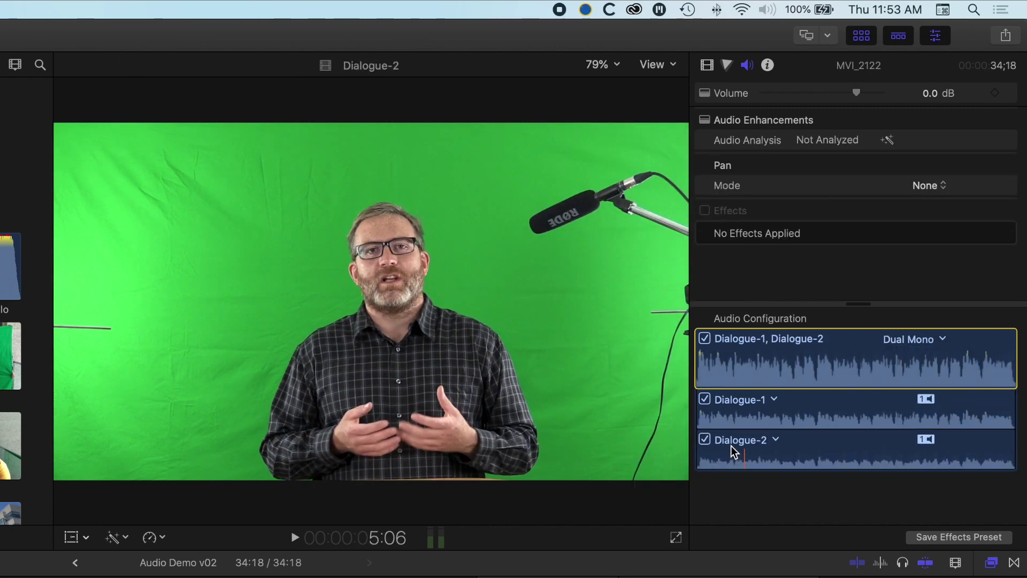
click(705, 439)
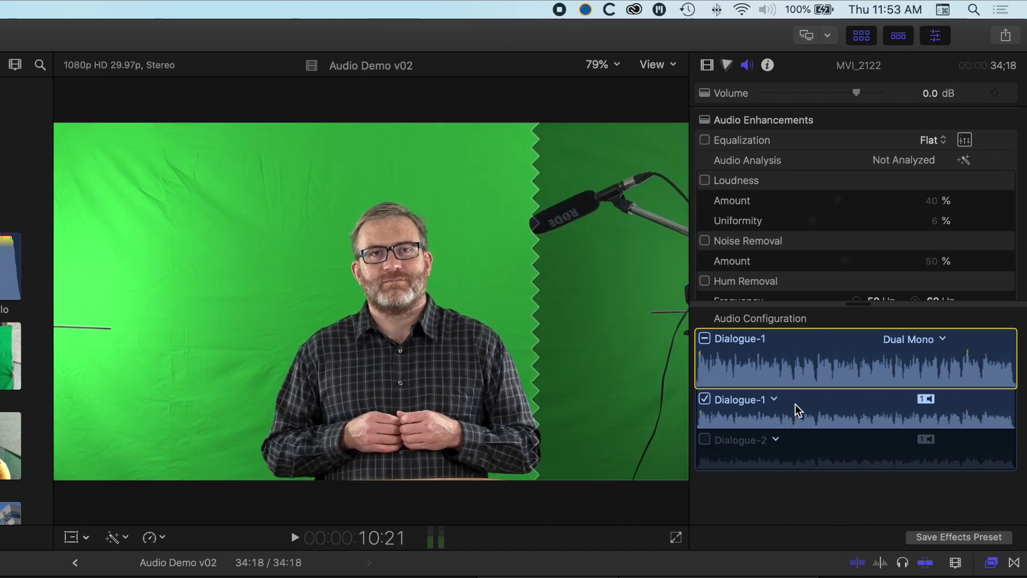
click(795, 405)
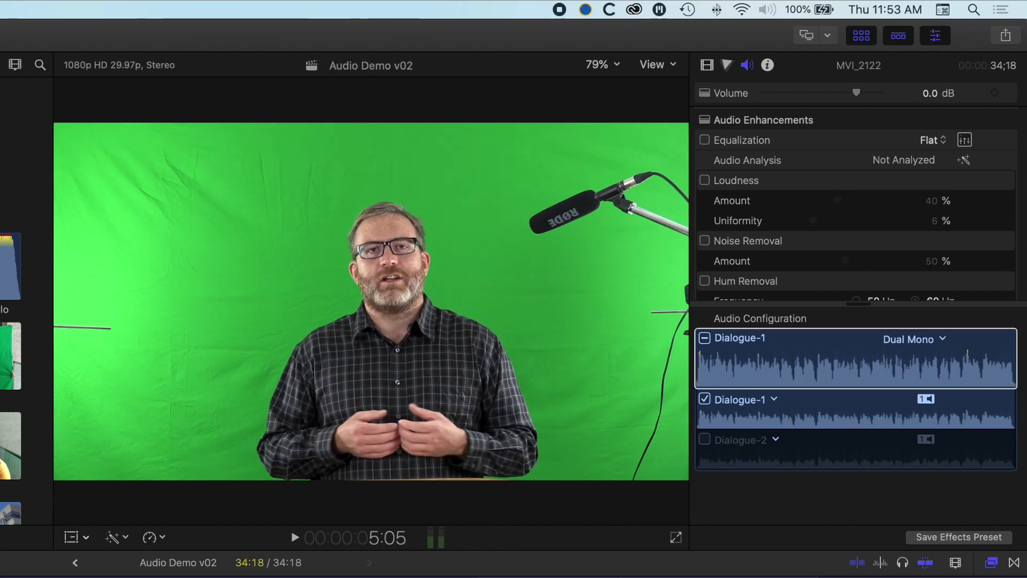
key(Home)
key(space)
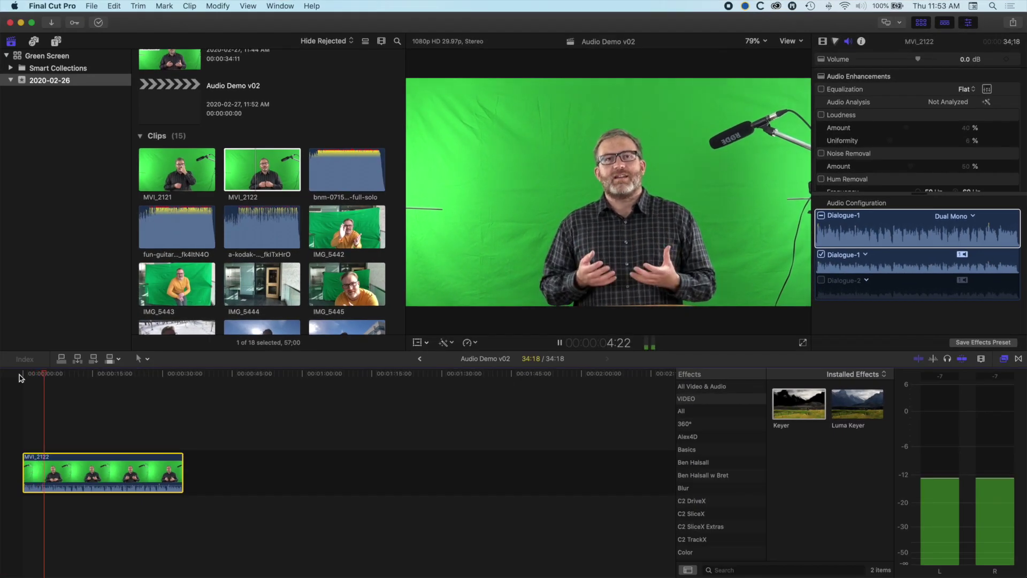
Apply the CrumplePop EchoRemover 2 effect to the MVI_2122 clip.
key(space)
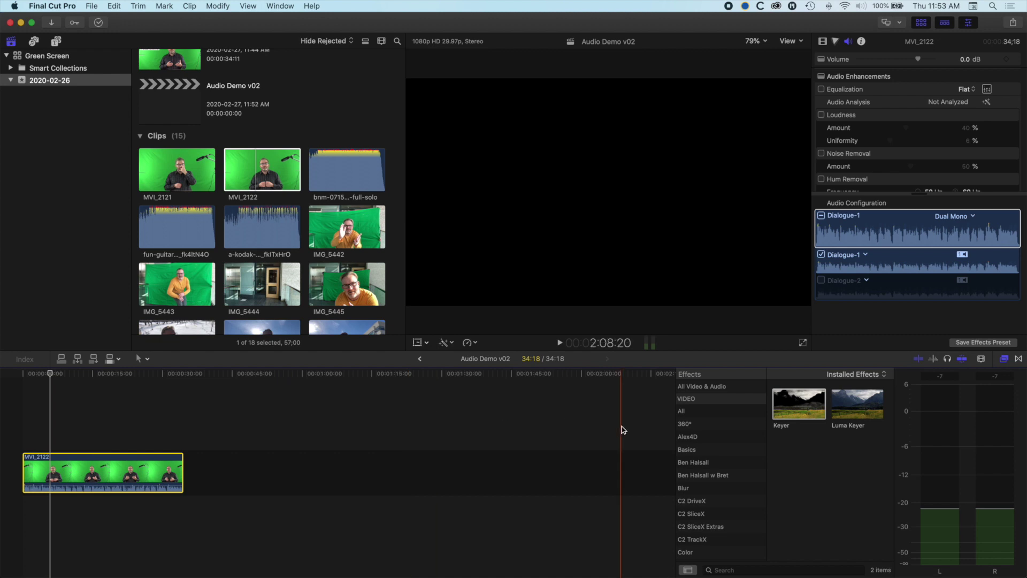
scroll(727, 475, down, 4)
scroll(728, 474, down, 1)
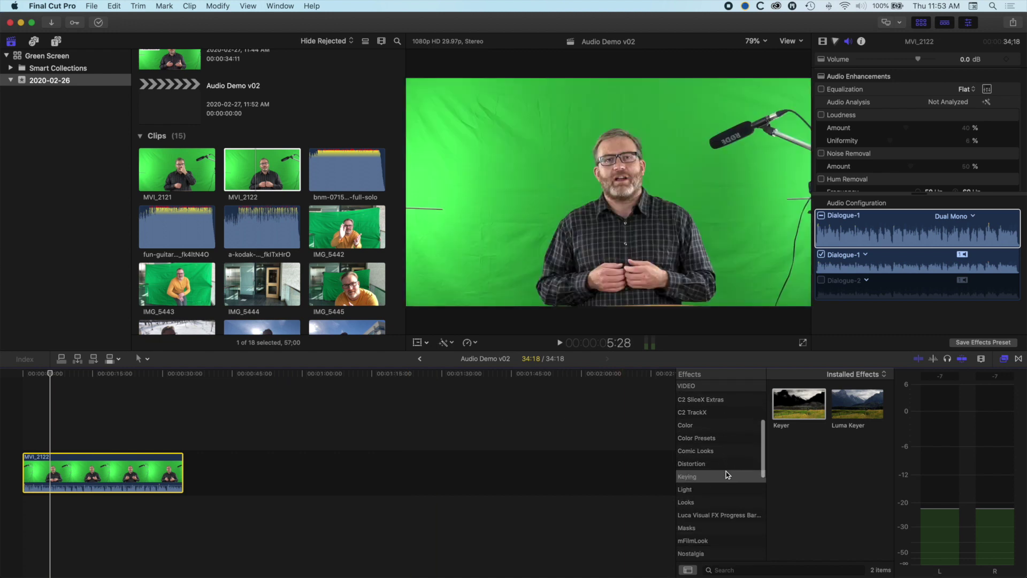
scroll(726, 475, down, 5)
scroll(726, 474, down, 3)
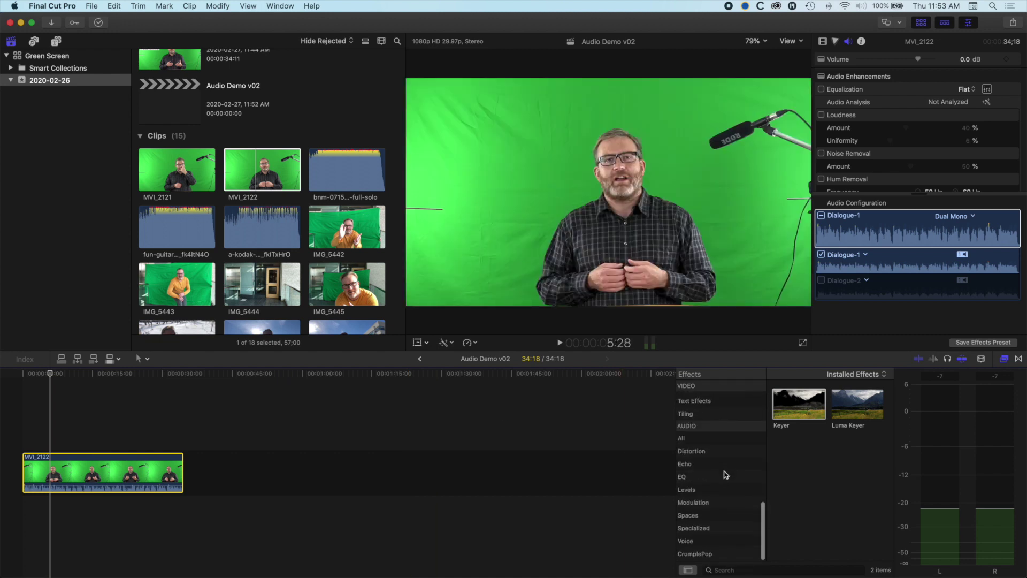
click(697, 555)
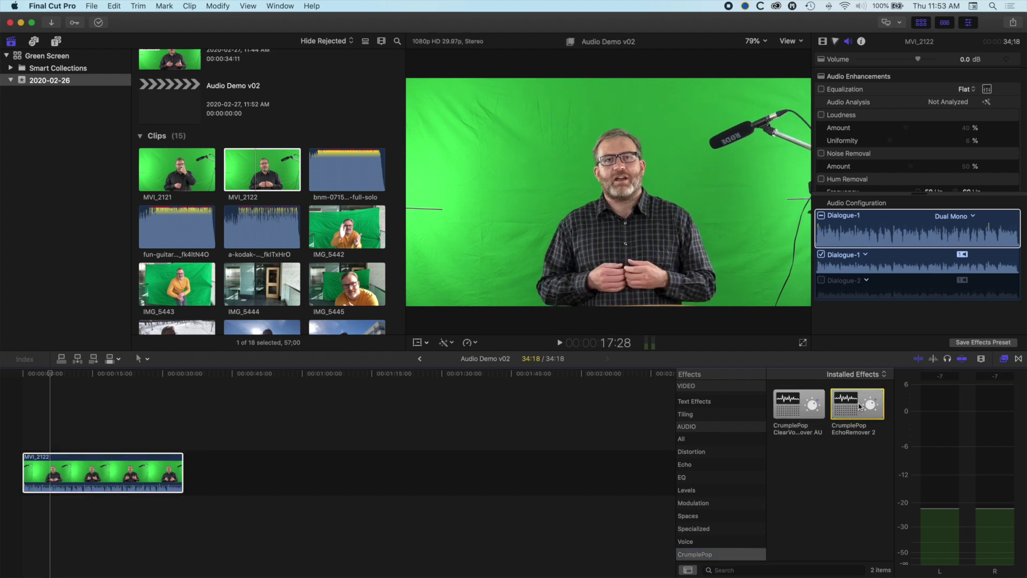
drag(860, 408, 135, 476)
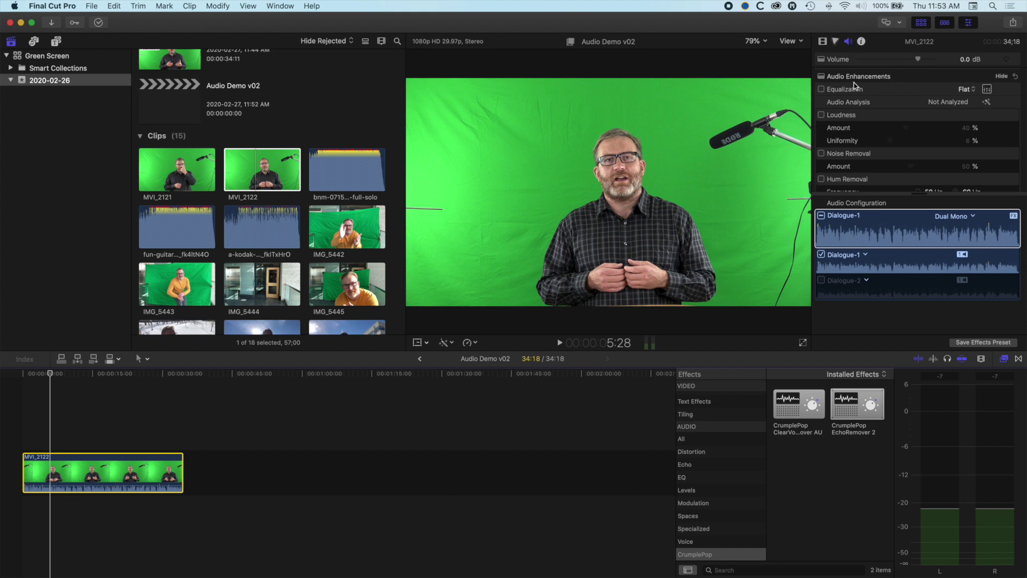
Compare bypassed and active audio, set EchoRemover 2 Strength to about 50%, and preview playback.
double_click(959, 42)
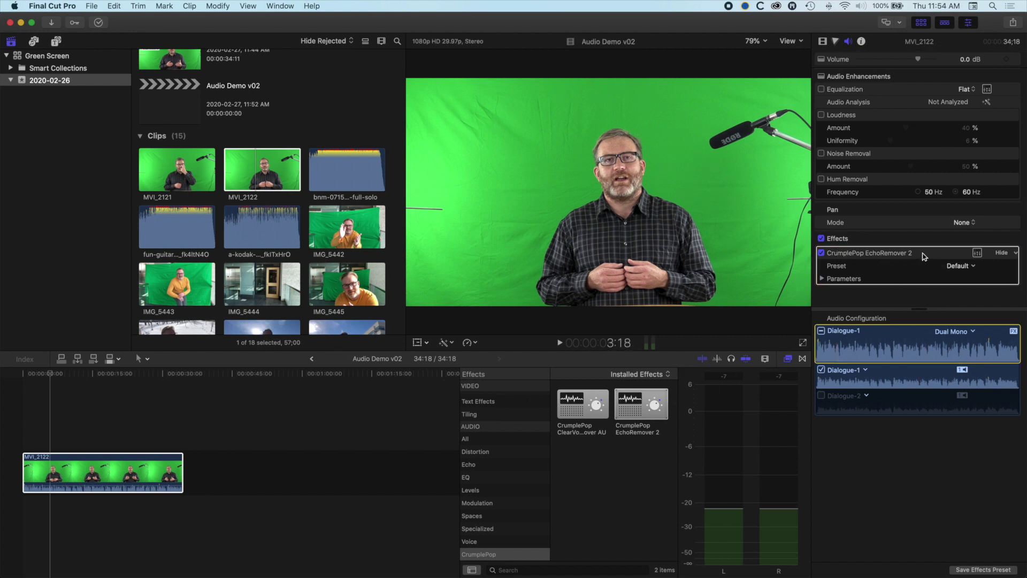
click(977, 253)
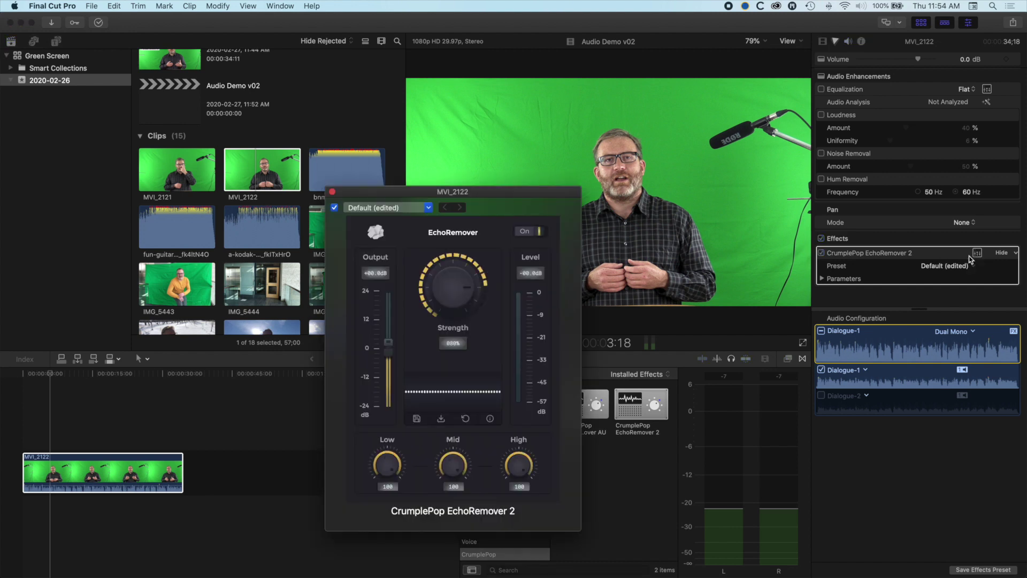
click(538, 232)
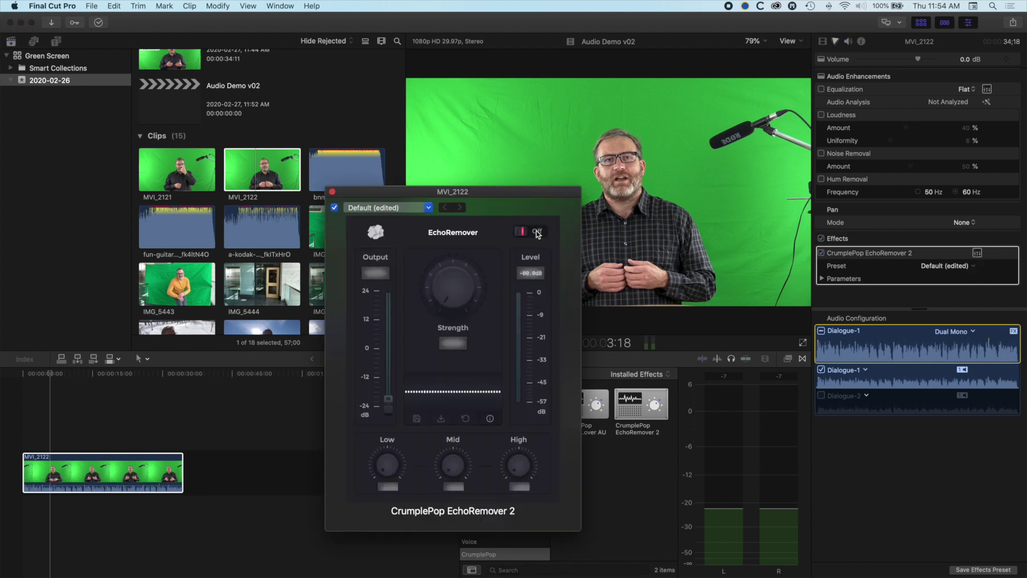
click(538, 232)
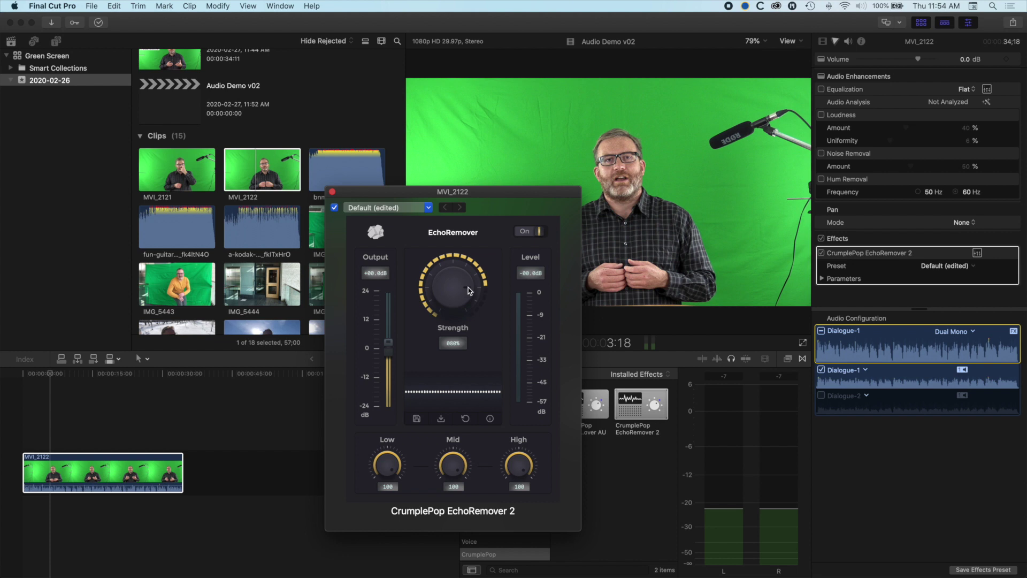
drag(463, 284, 453, 279)
click(37, 378)
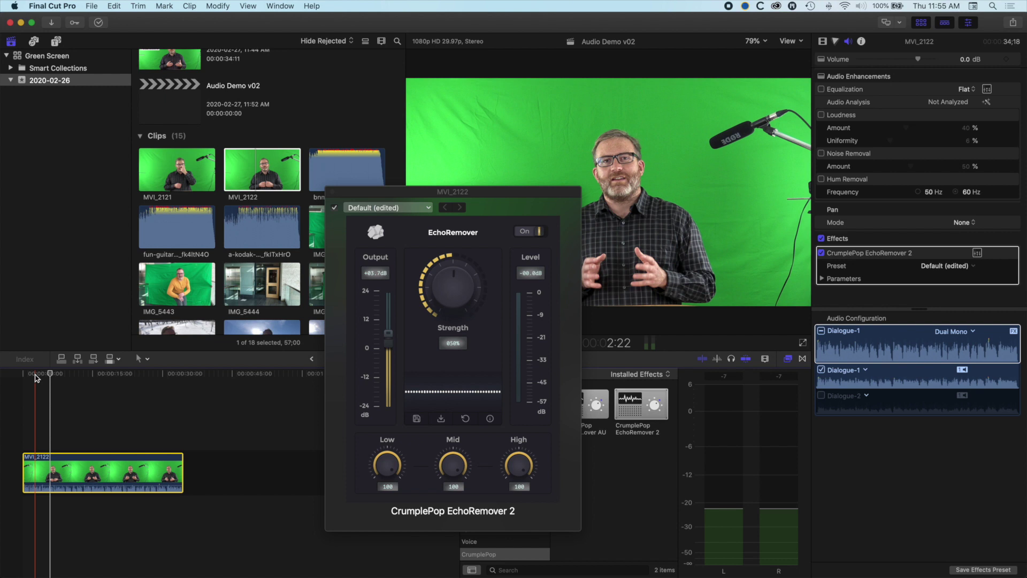
key(space)
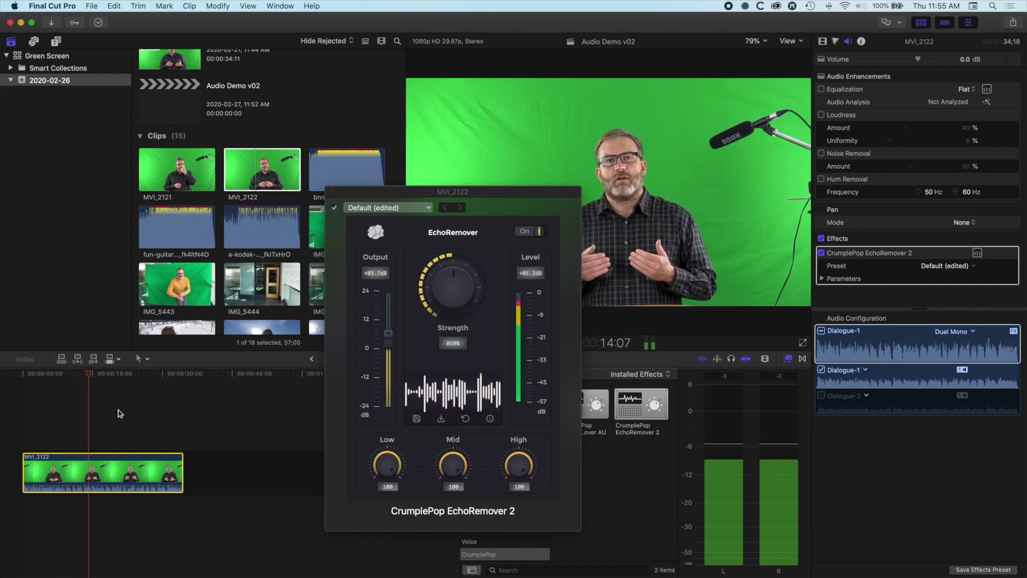
key(space)
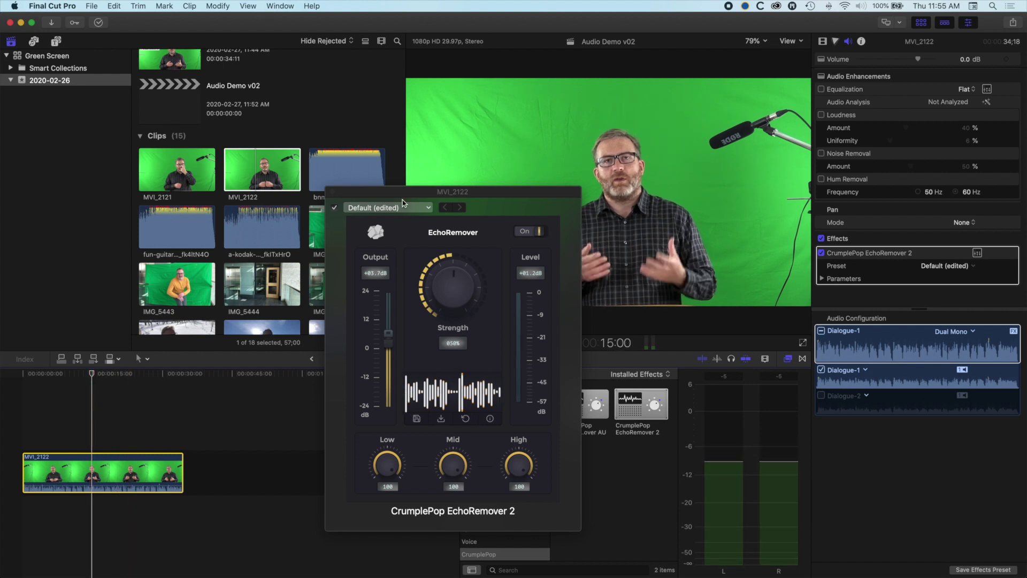
Connect the fun-guitar music clip beneath the interview and trim it to the interview's length.
click(332, 192)
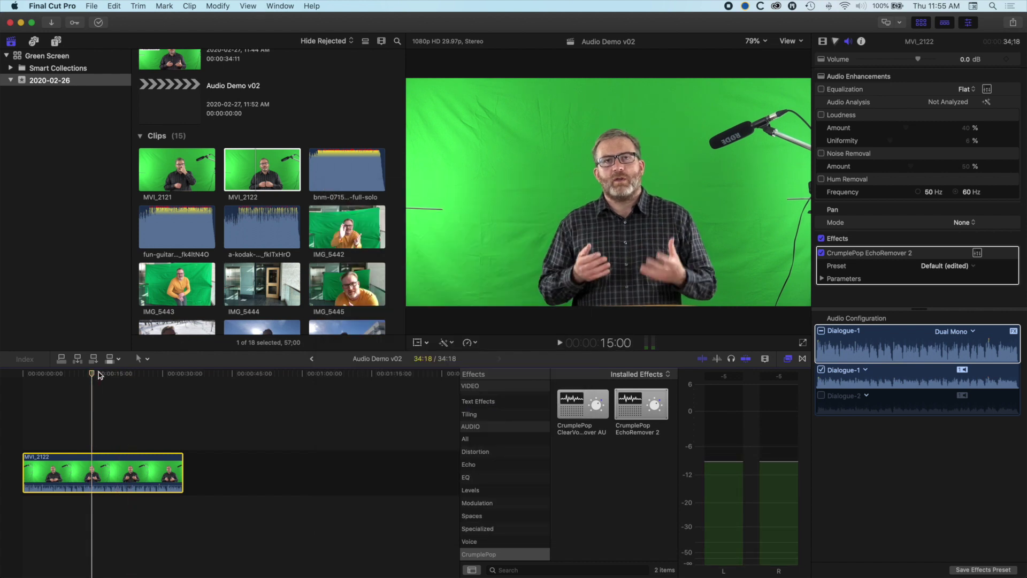
drag(92, 375, 16, 379)
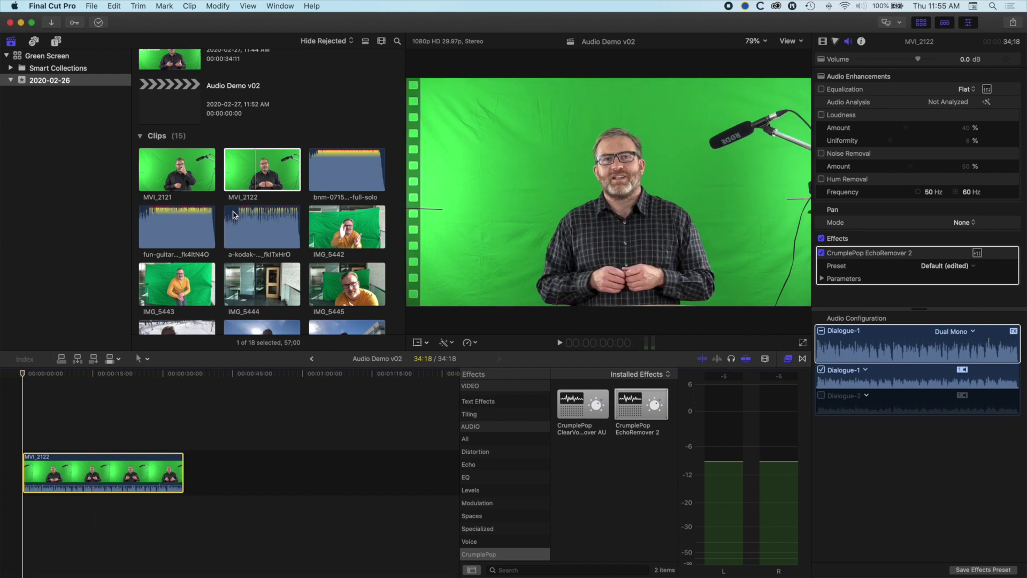
click(171, 247)
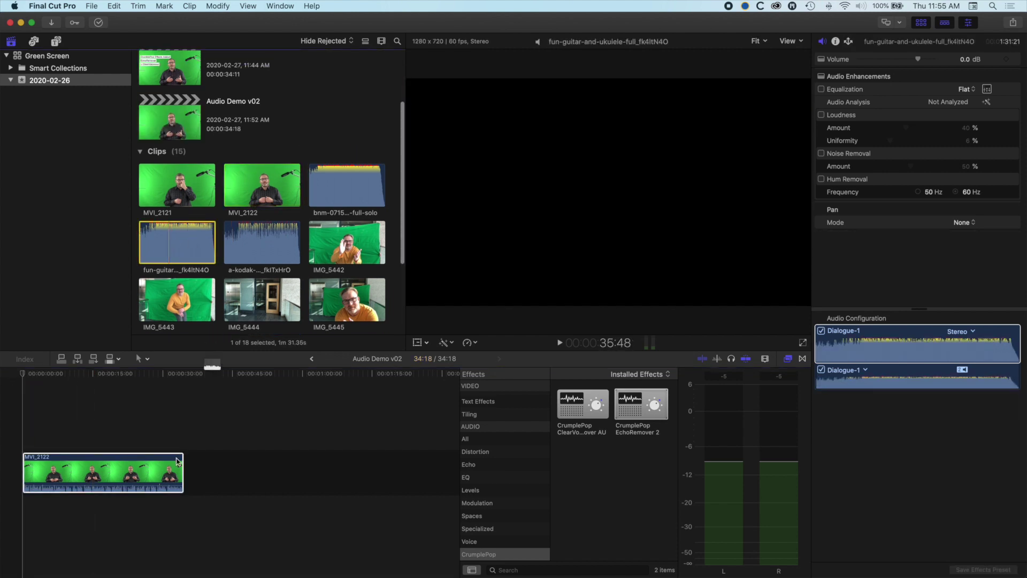
key(q)
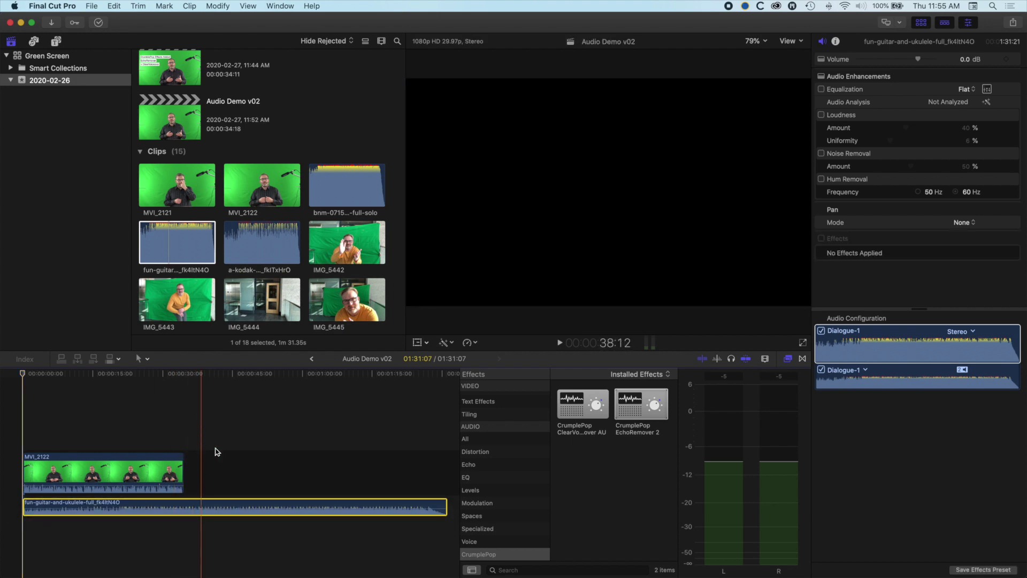
drag(446, 506, 184, 496)
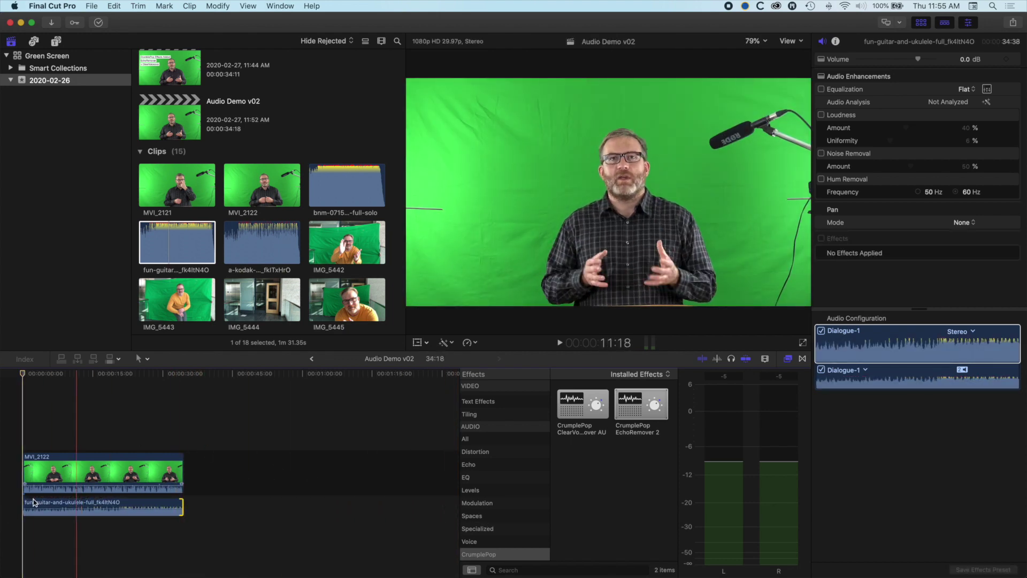
drag(33, 503, 183, 505)
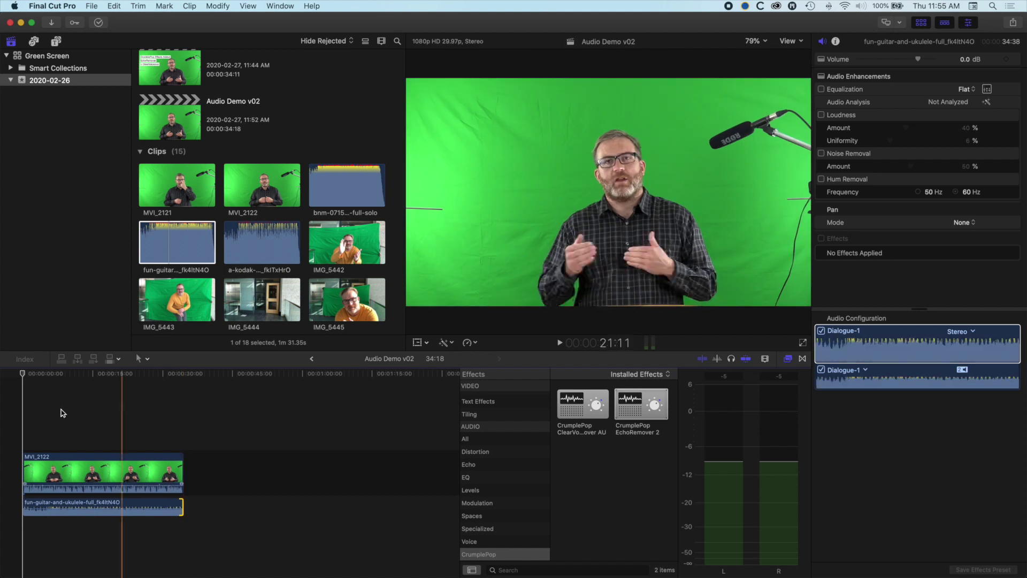
Lower the guitar music volume to -11 dB and play back to check the level.
key(space)
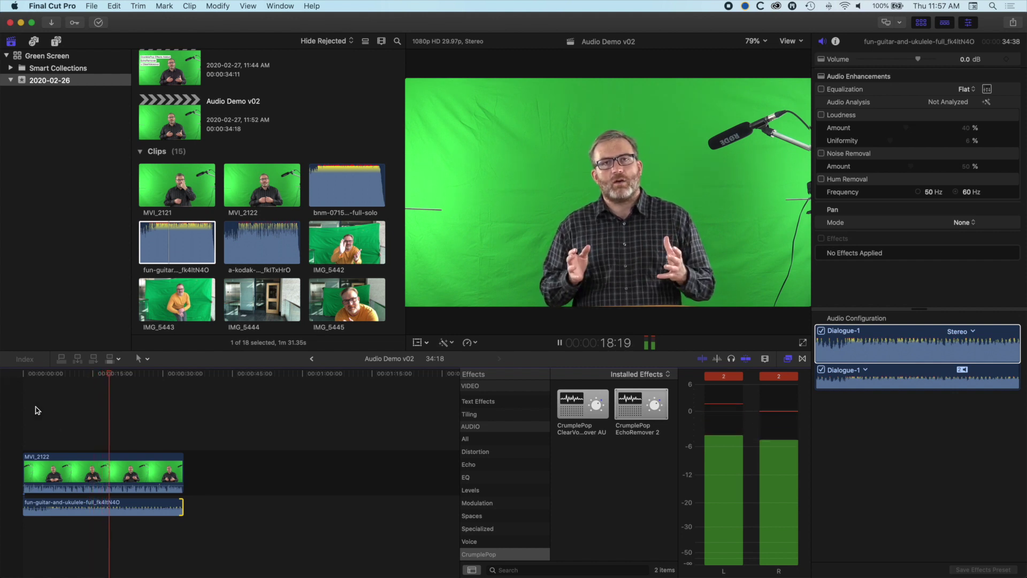
key(space)
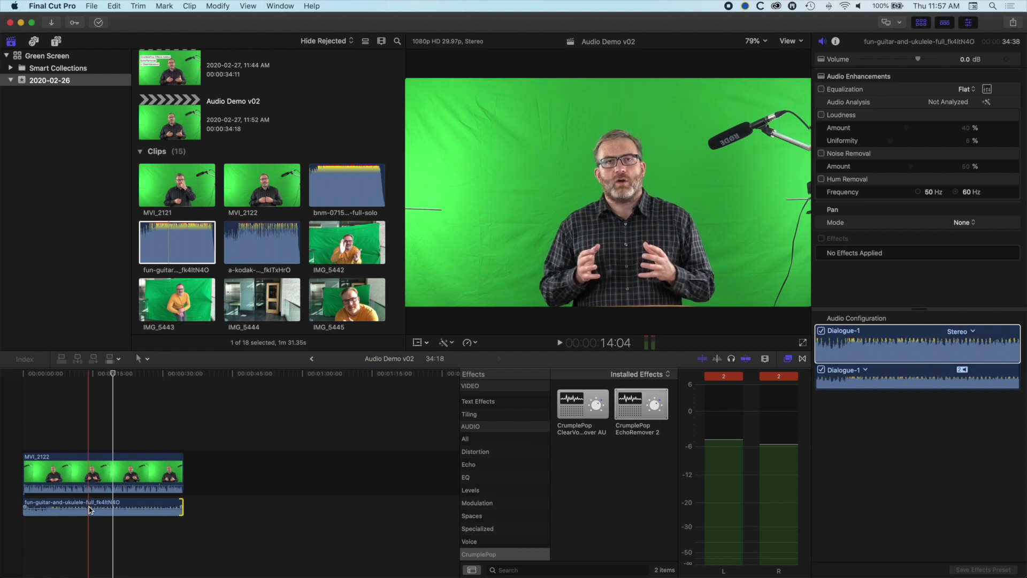
drag(89, 503, 89, 505)
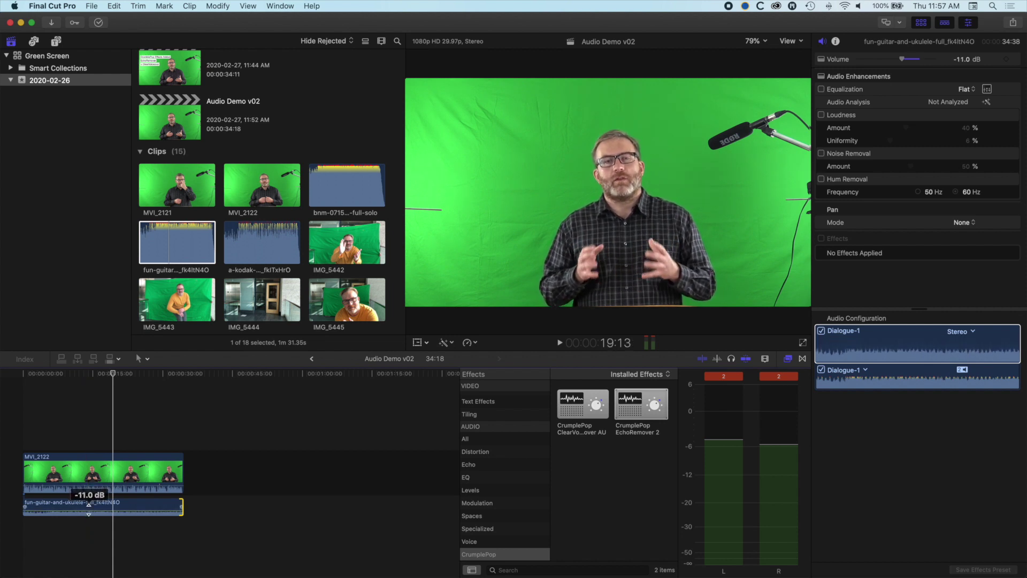
key(space)
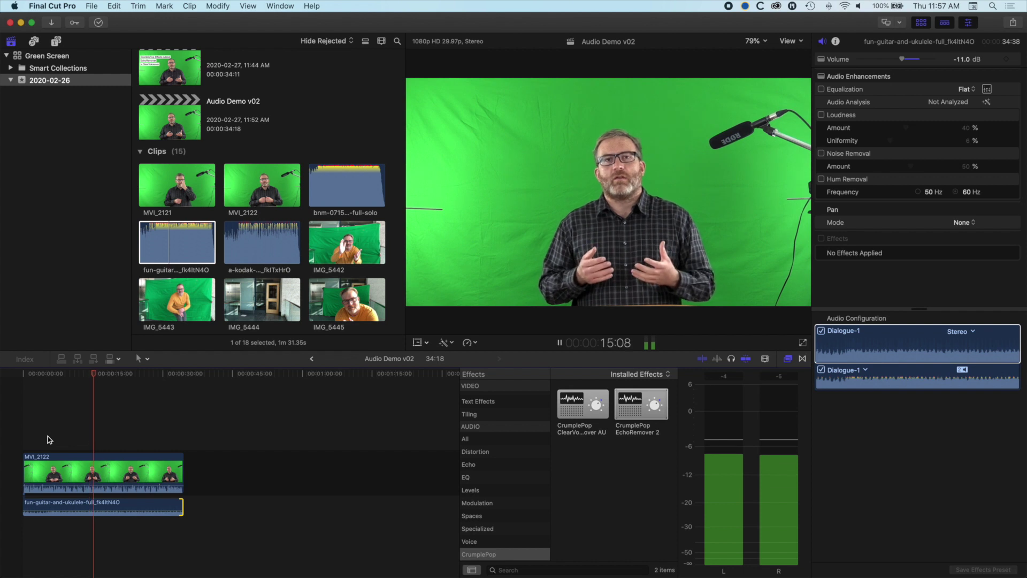
Drop the CrumplePop ClearVoiceover AU effect onto the guitar music clip.
click(91, 432)
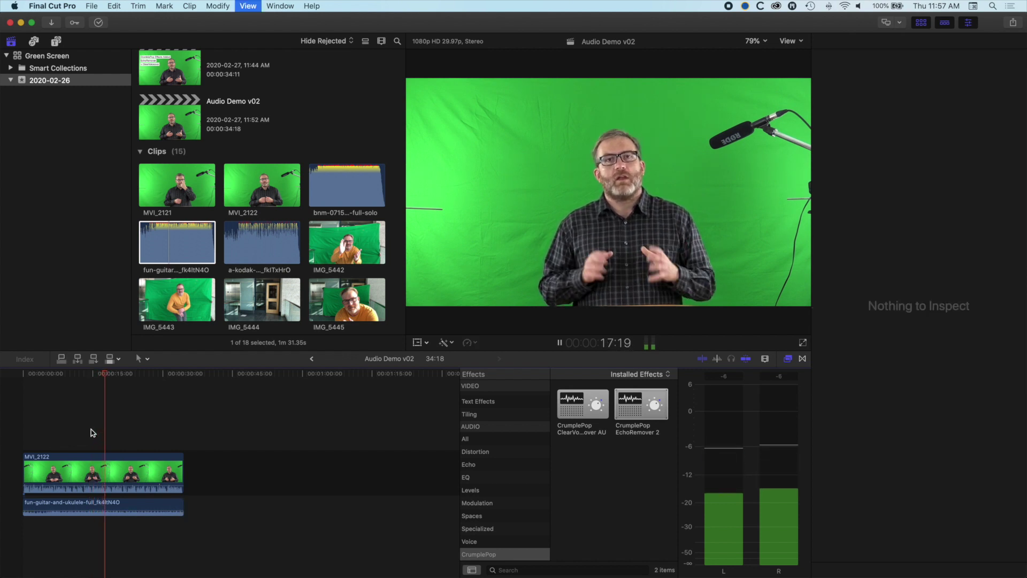
key(space)
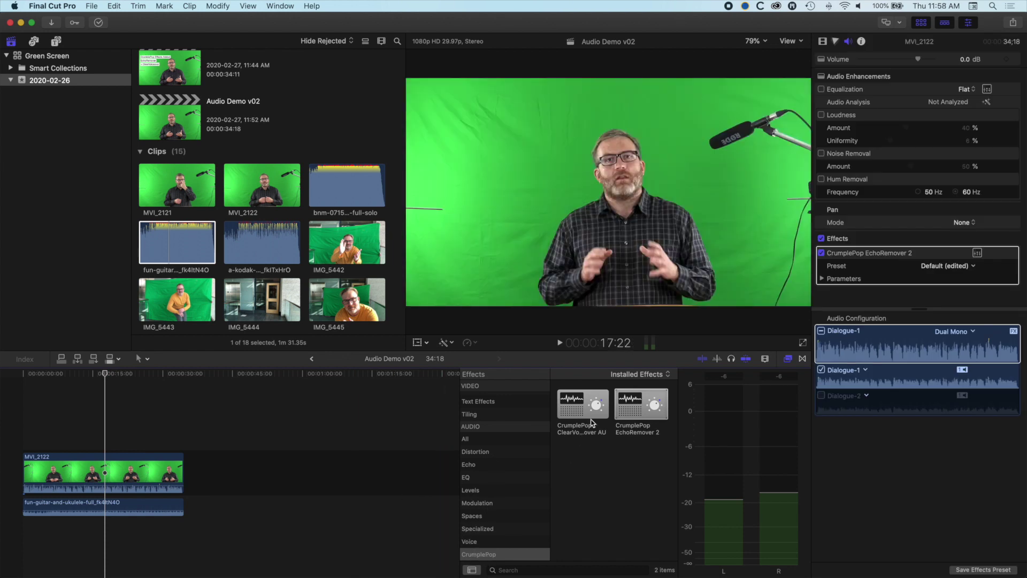
drag(580, 417, 133, 505)
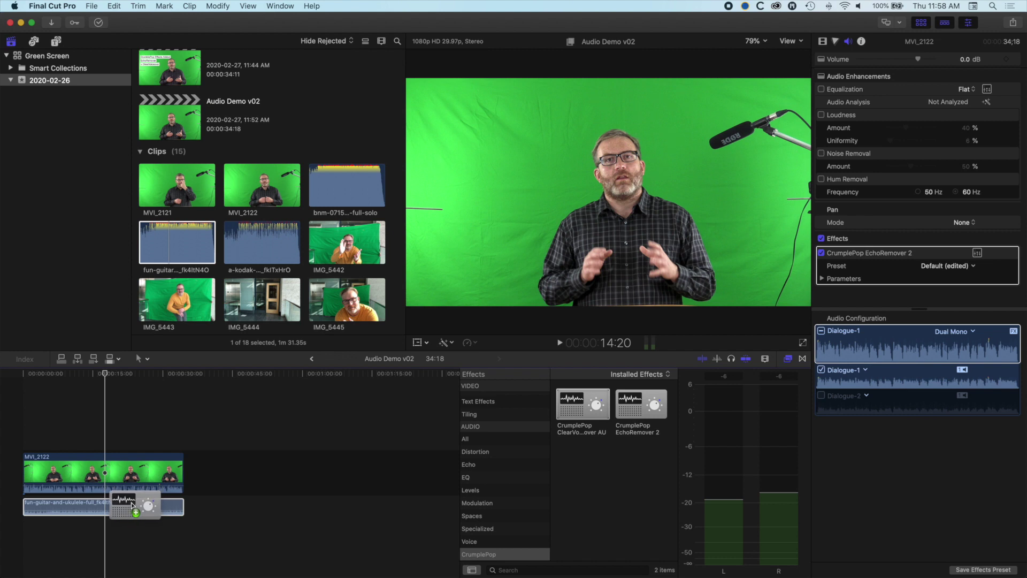
drag(133, 505, 131, 506)
click(122, 508)
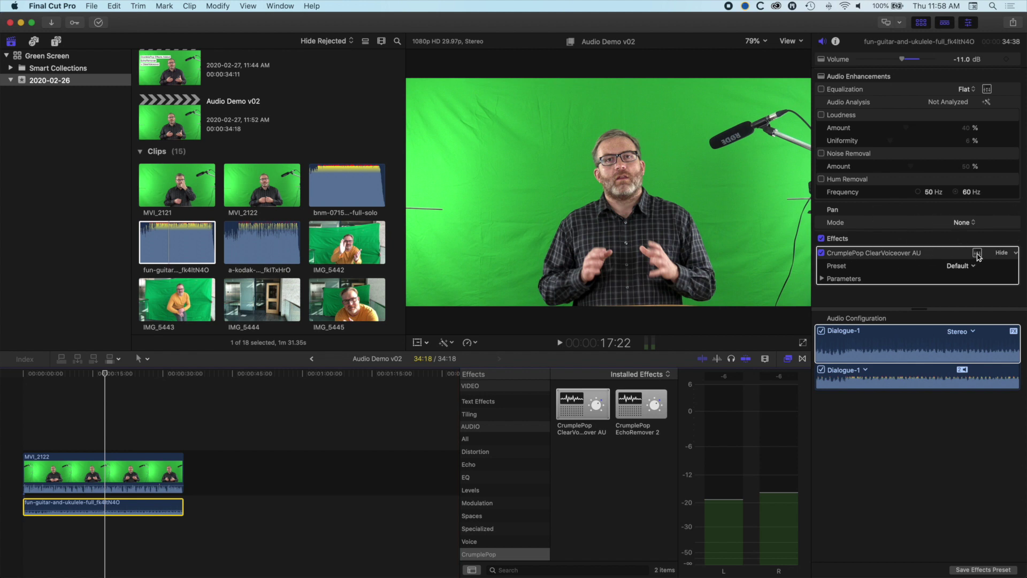
Set ClearVoiceover to Strength 90.7, Bass Boost -3.8 and Output Gain 4.5.
click(978, 254)
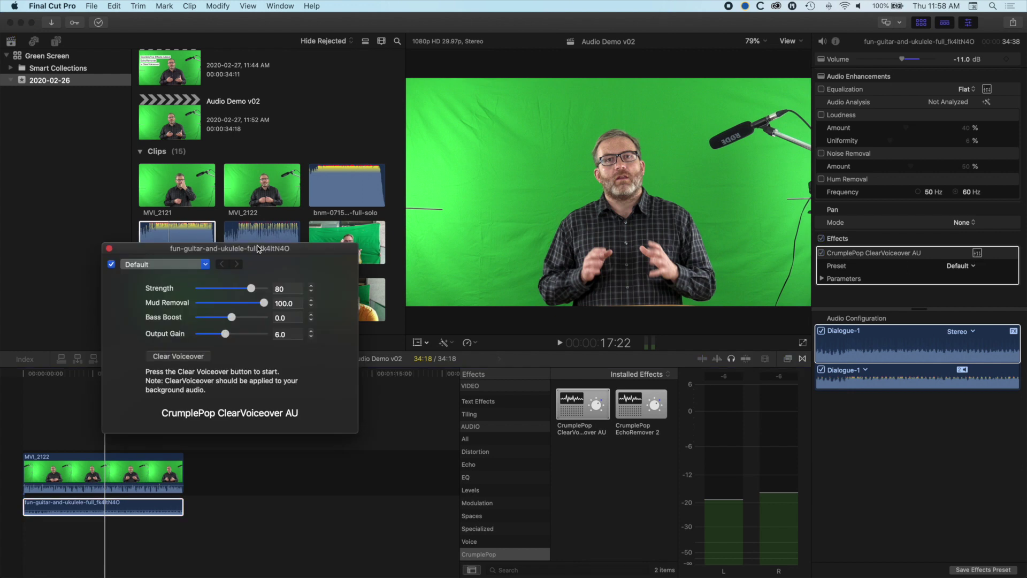
drag(257, 248, 364, 193)
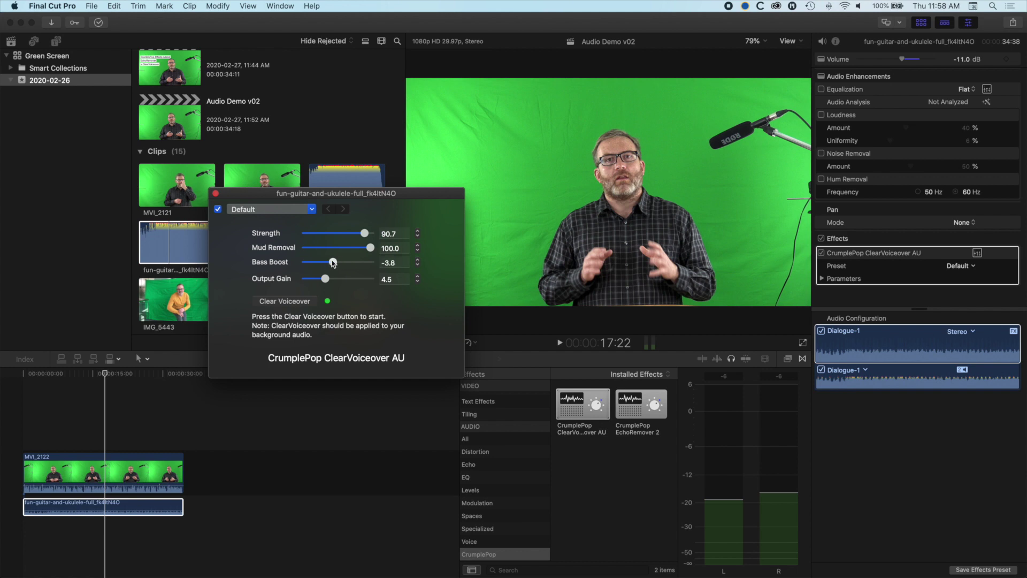
click(215, 194)
drag(102, 371, 10, 381)
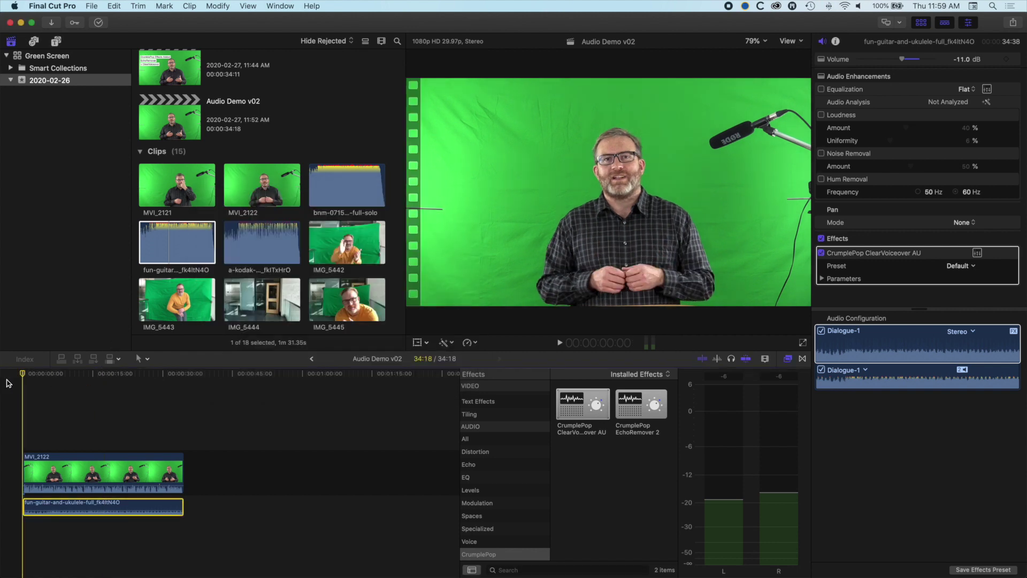
key(space)
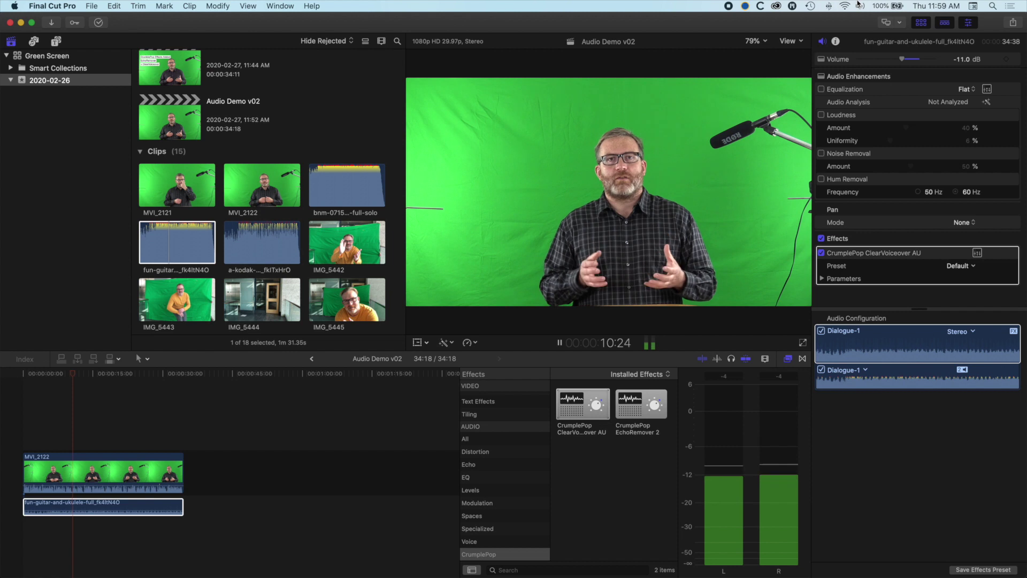
click(22, 377)
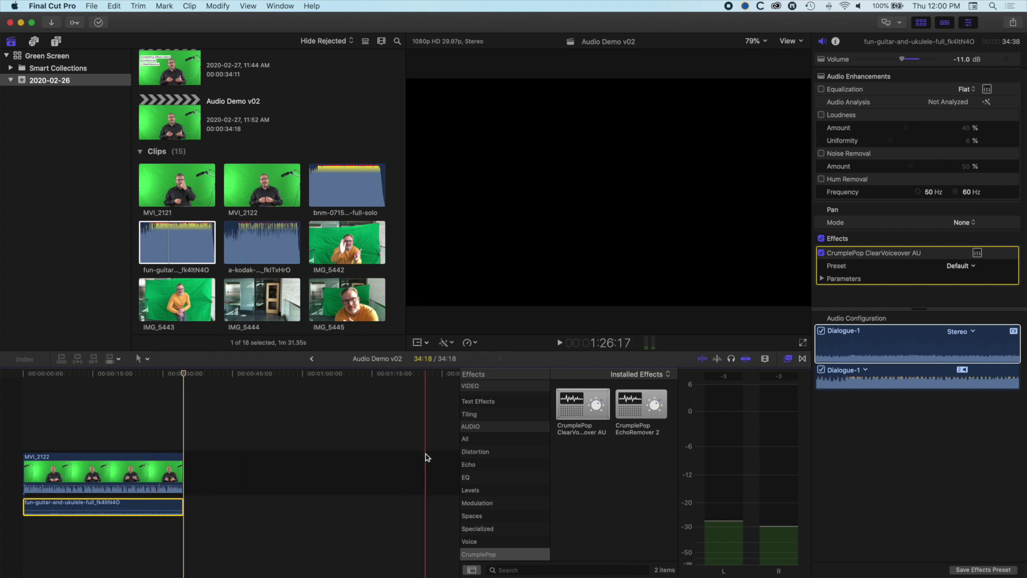
Choose Voice Over Enhancement from the Voice effects and apply it to the MVI_2122 clip.
click(499, 542)
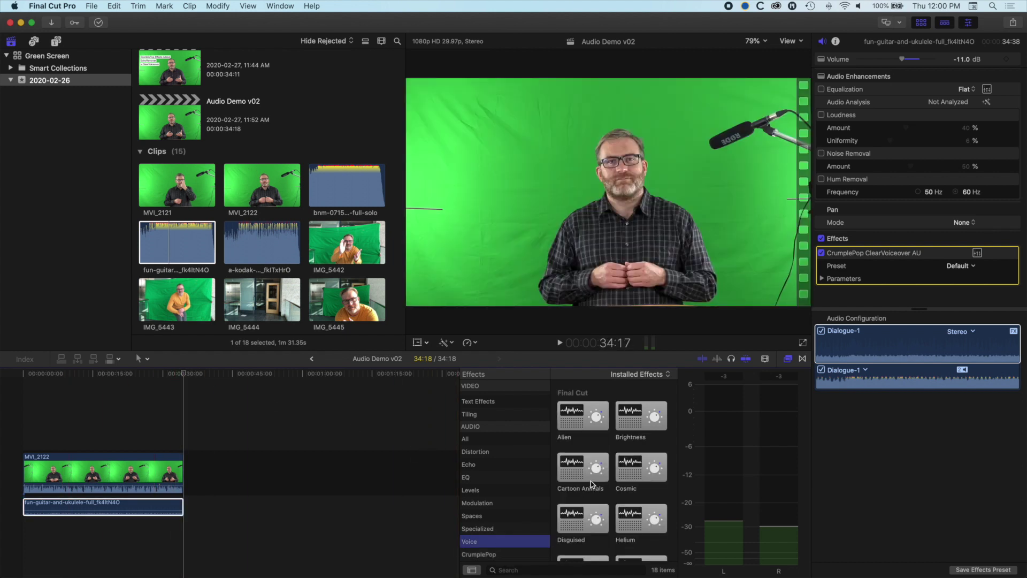
scroll(616, 477, down, 5)
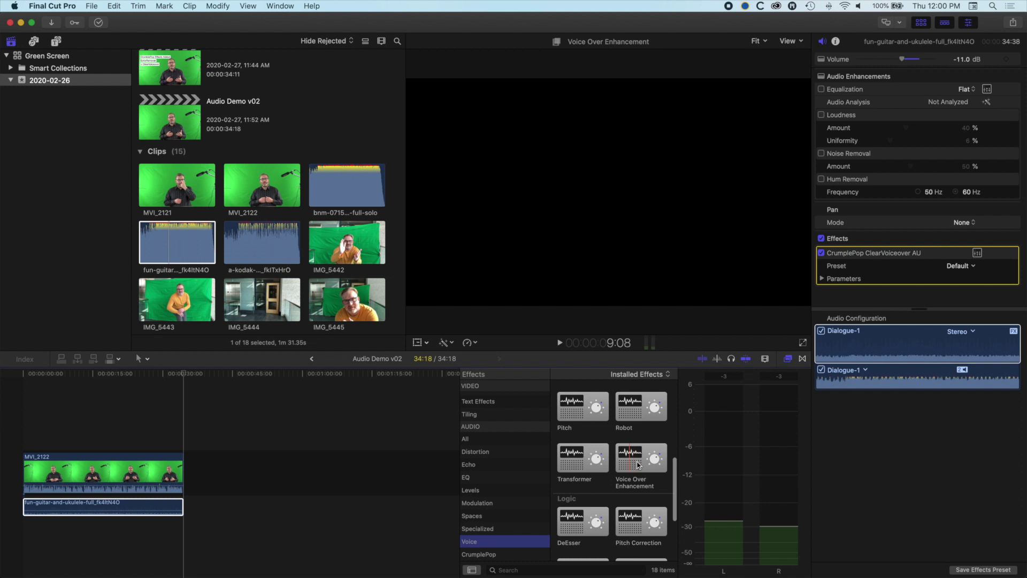
click(635, 464)
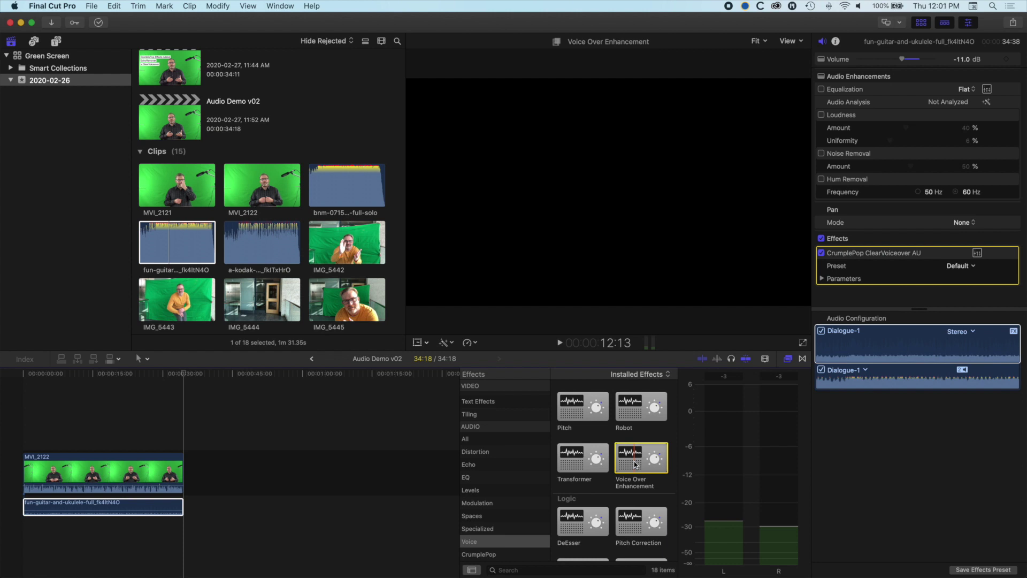
click(128, 508)
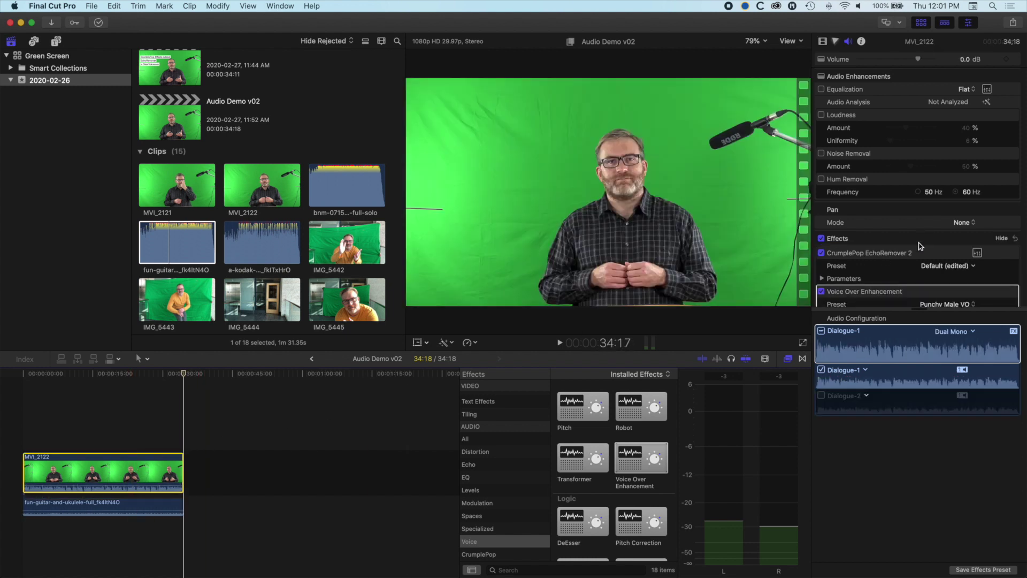
scroll(921, 236, down, 3)
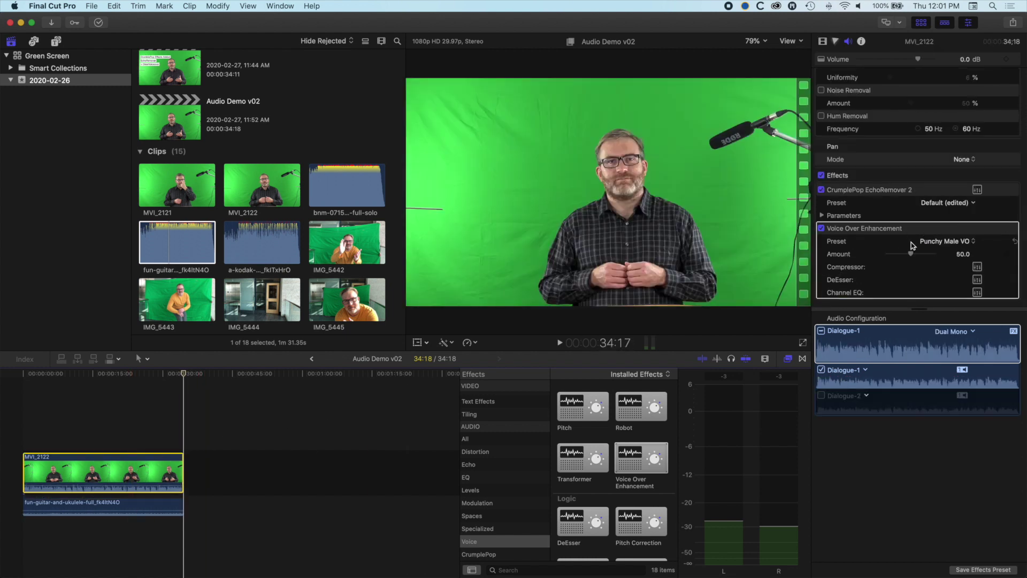